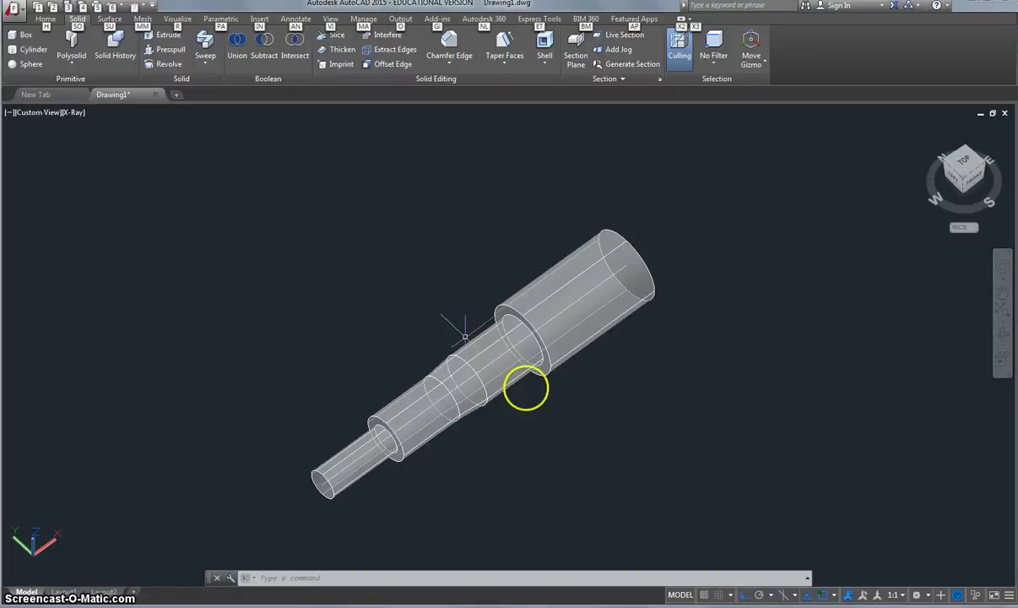
Orbit the stub axle model downward to view it from a new angle
click(1003, 335)
drag(608, 405, 609, 446)
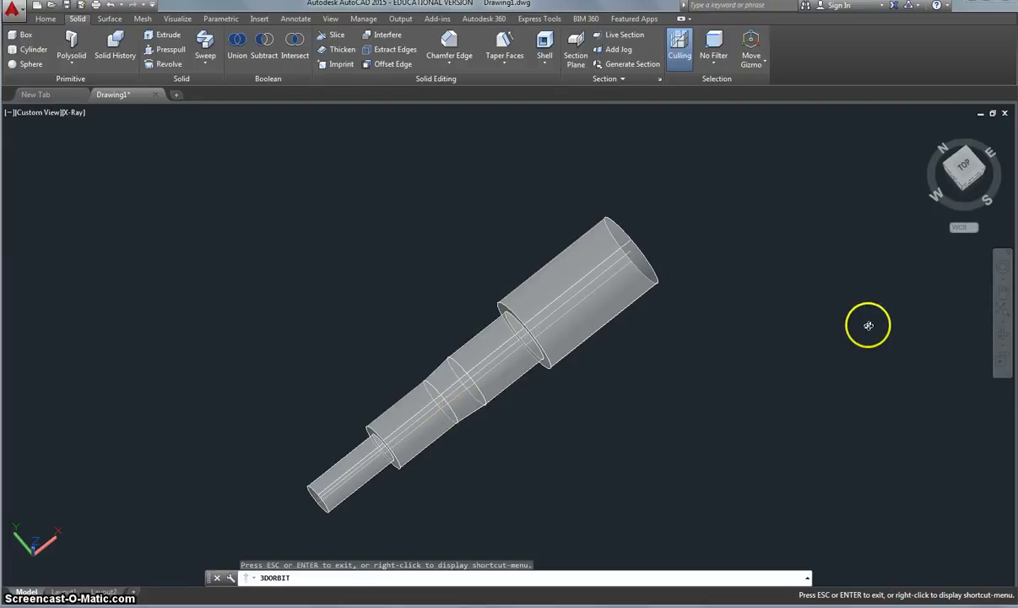
Show the stub axle in Top view and pan it lower in the viewport
key(Escape)
click(960, 171)
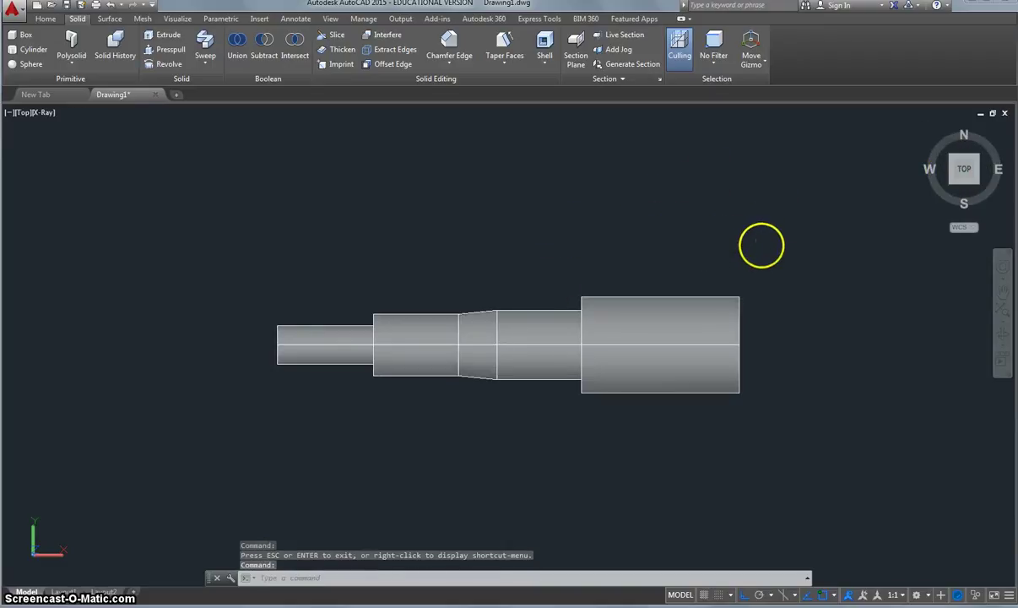
middle_drag(762, 245, 763, 319)
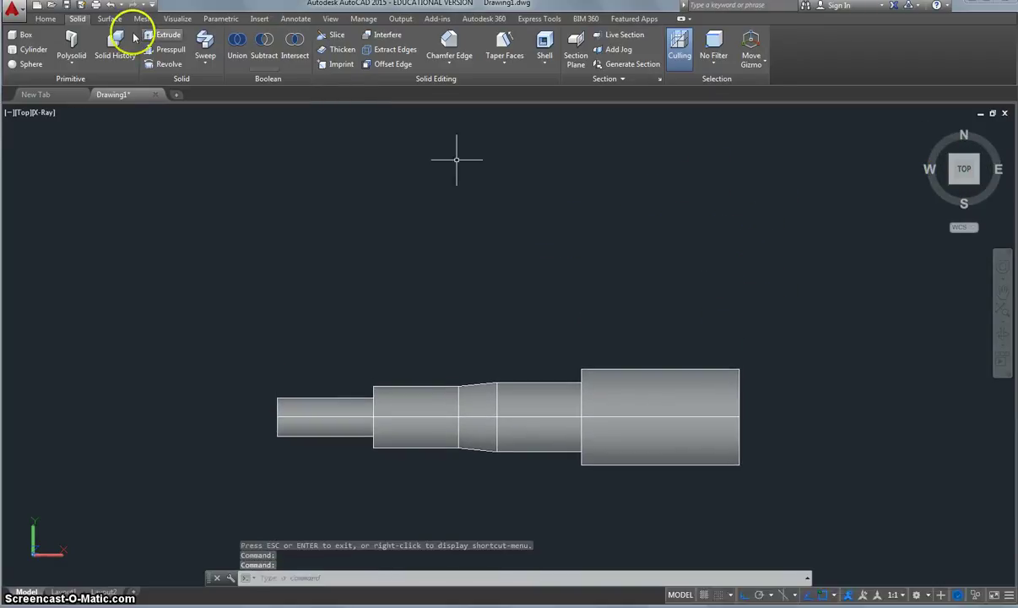
Switch to the Drafting & Annotation workspace from the Home tab
click(47, 18)
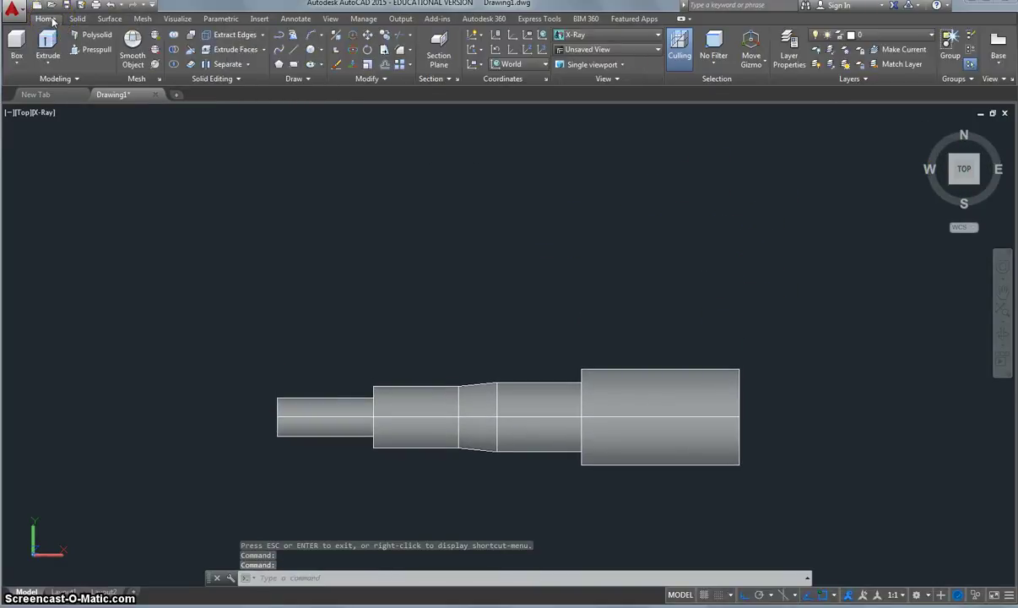
click(928, 595)
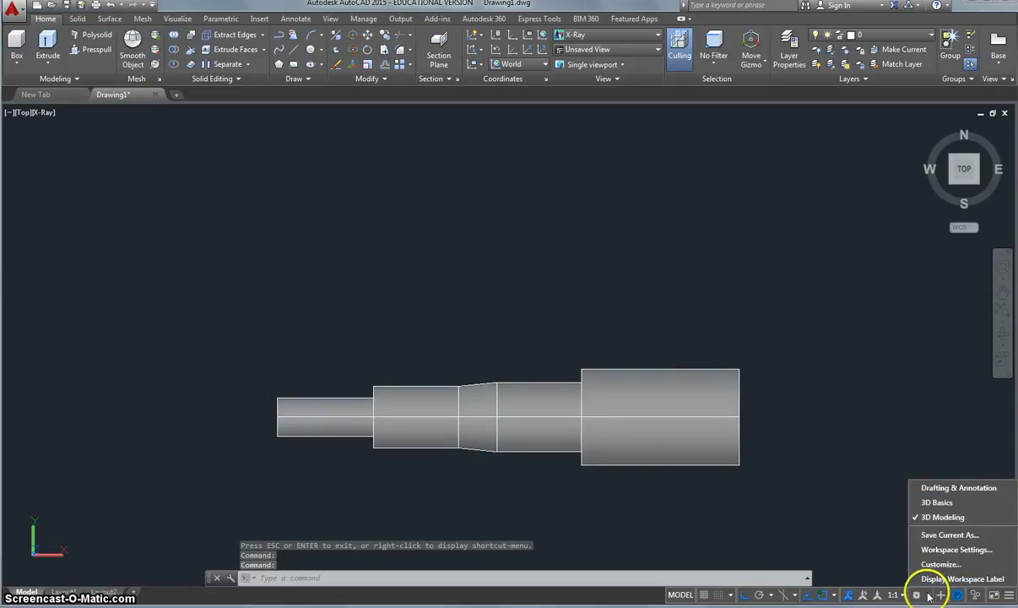
click(944, 486)
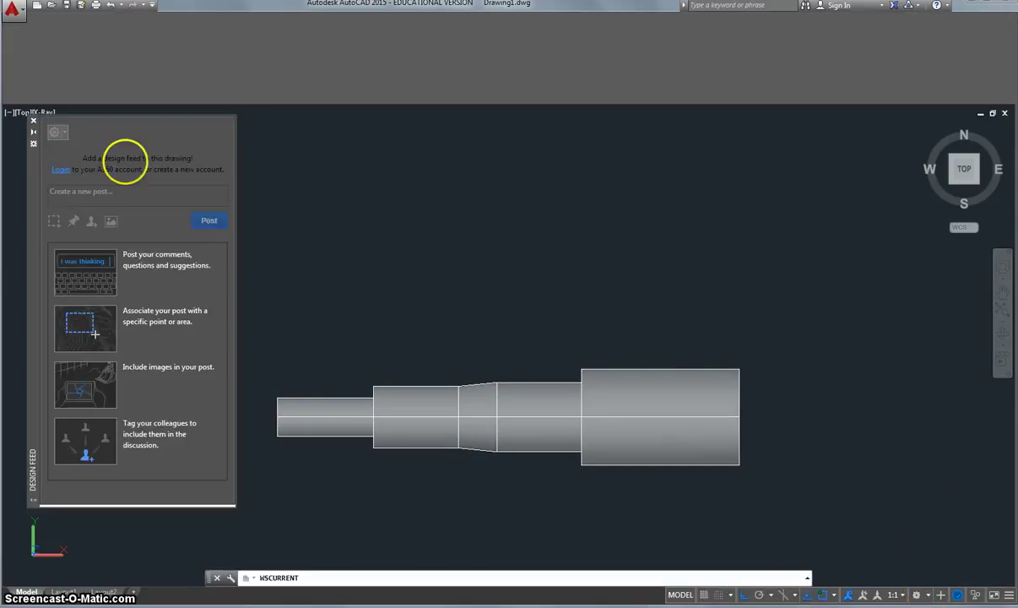
Close Design Feed and draw stepped lines above the model with lengths 5, 25, 3 and 22
click(34, 122)
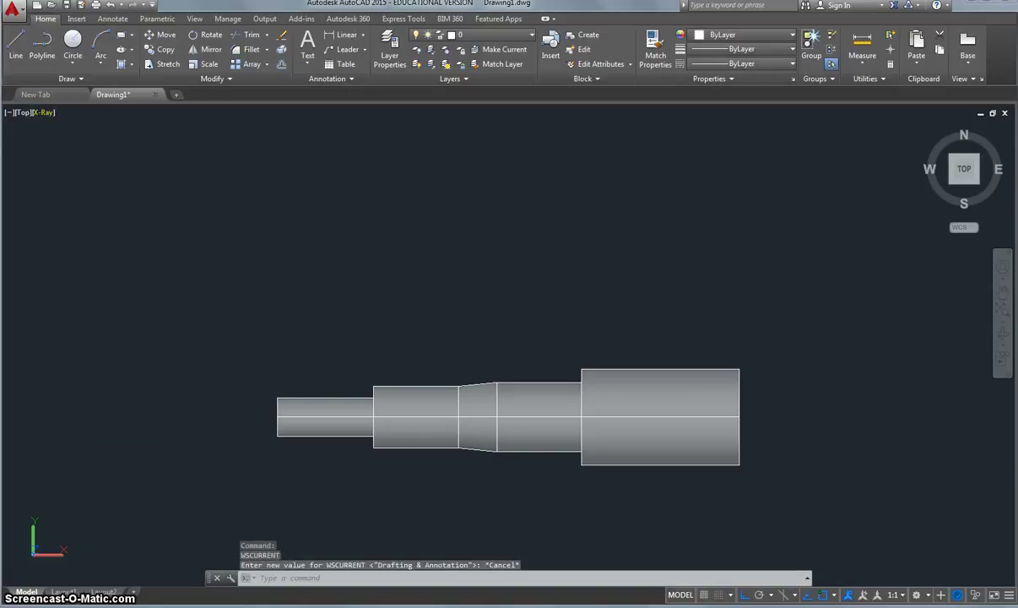
click(17, 46)
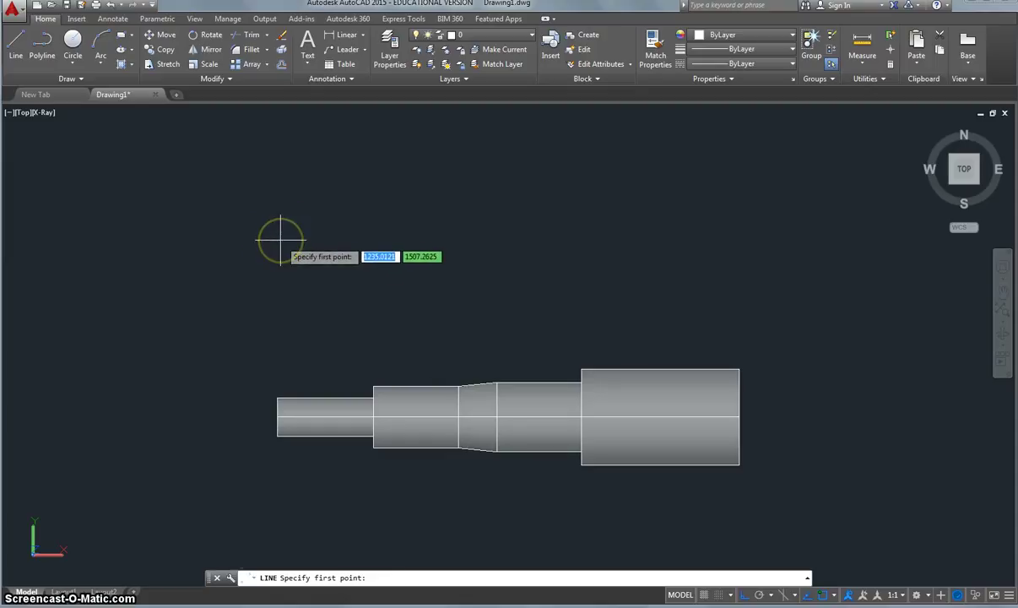
click(281, 244)
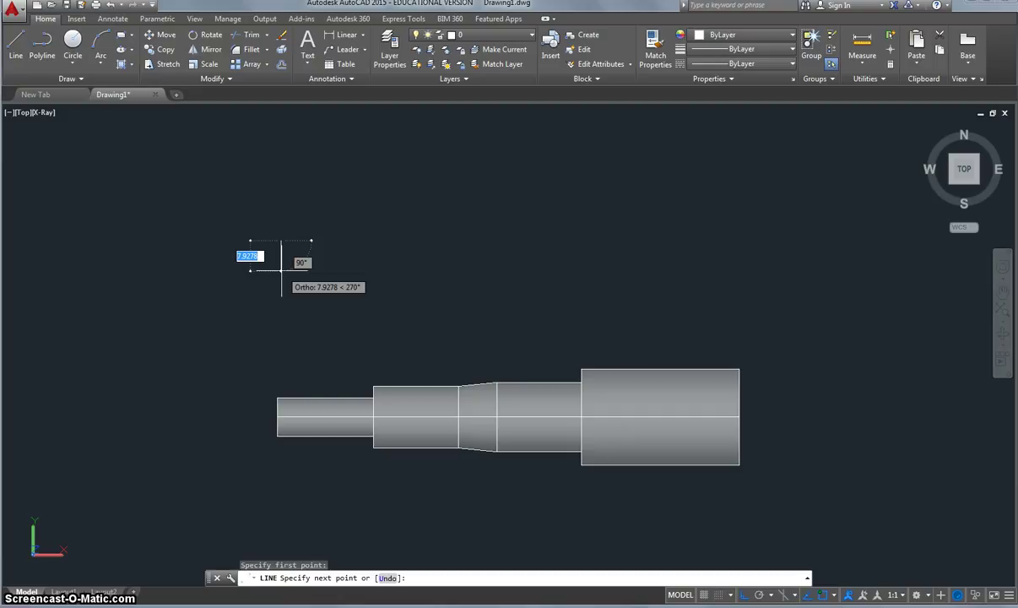
text(5)
key(Return)
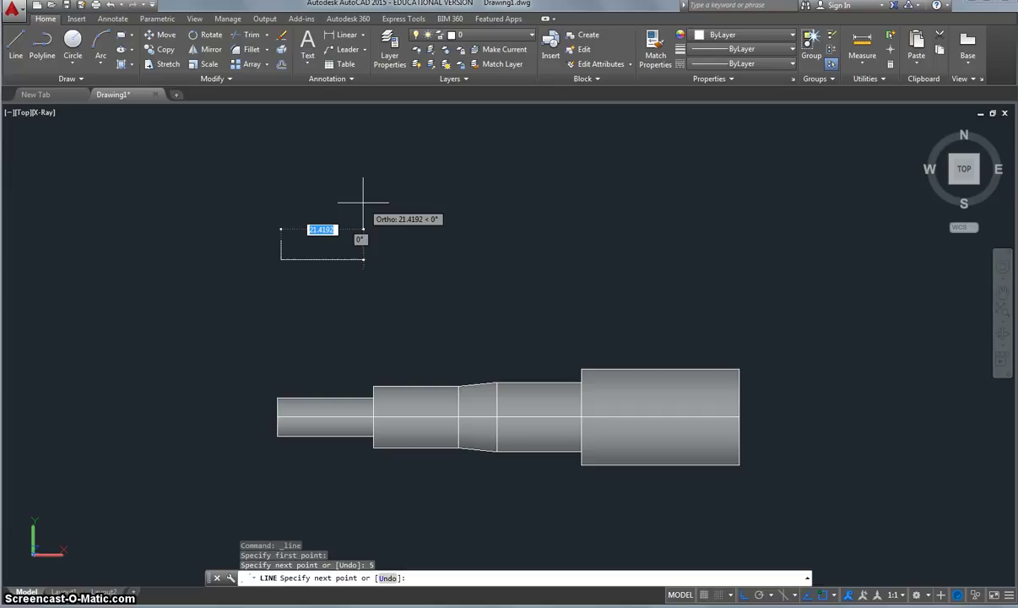
text(25)
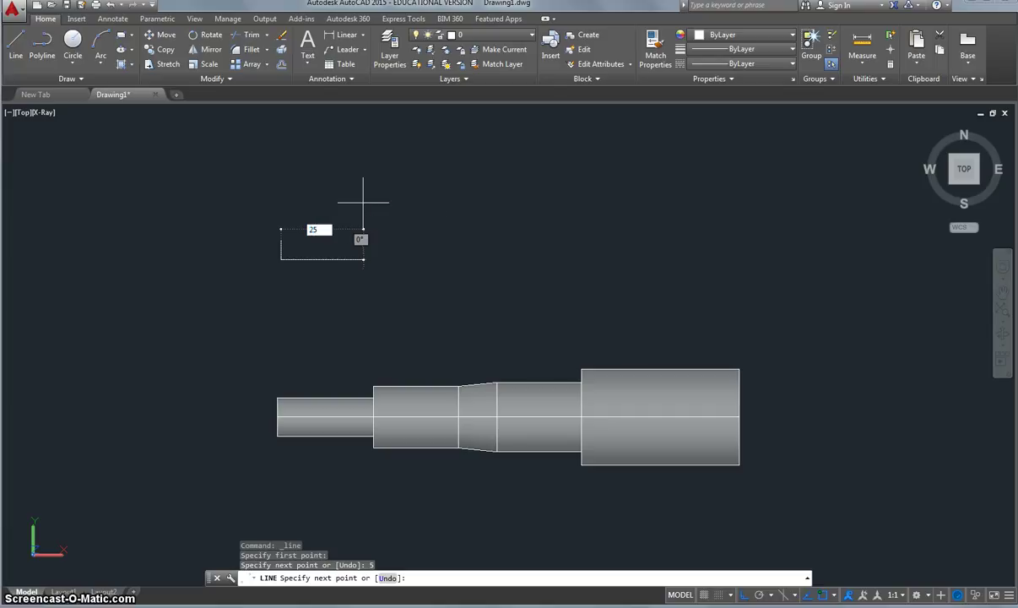
key(Return)
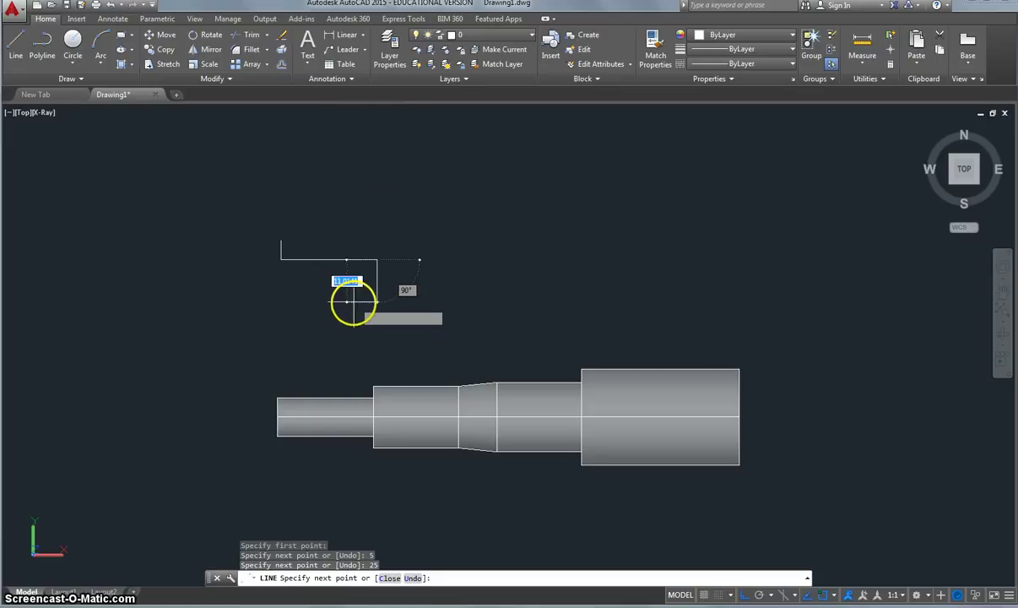
text(3)
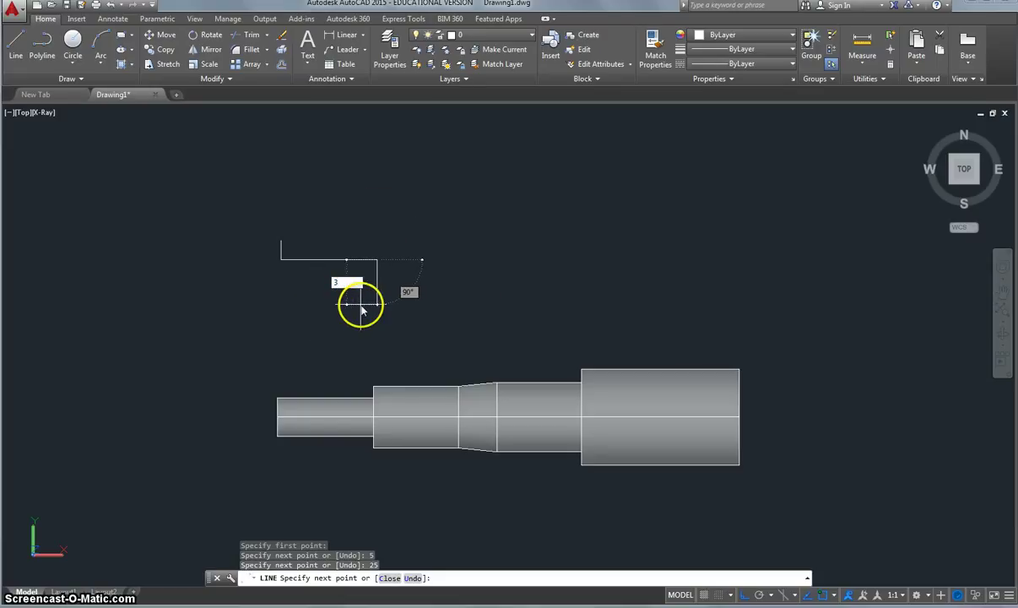
key(Return)
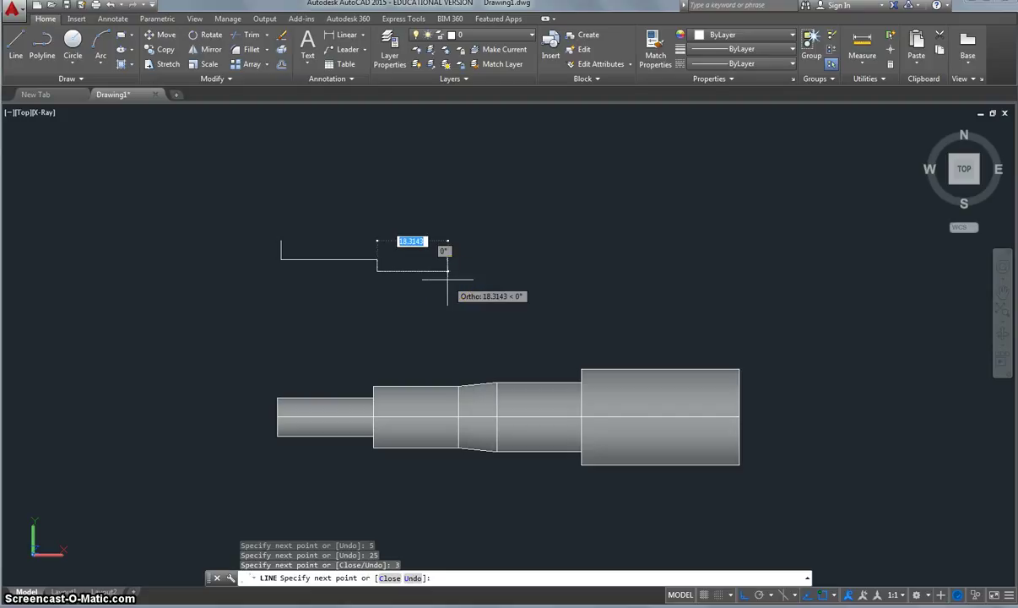
text(22)
key(Return)
key(Return)
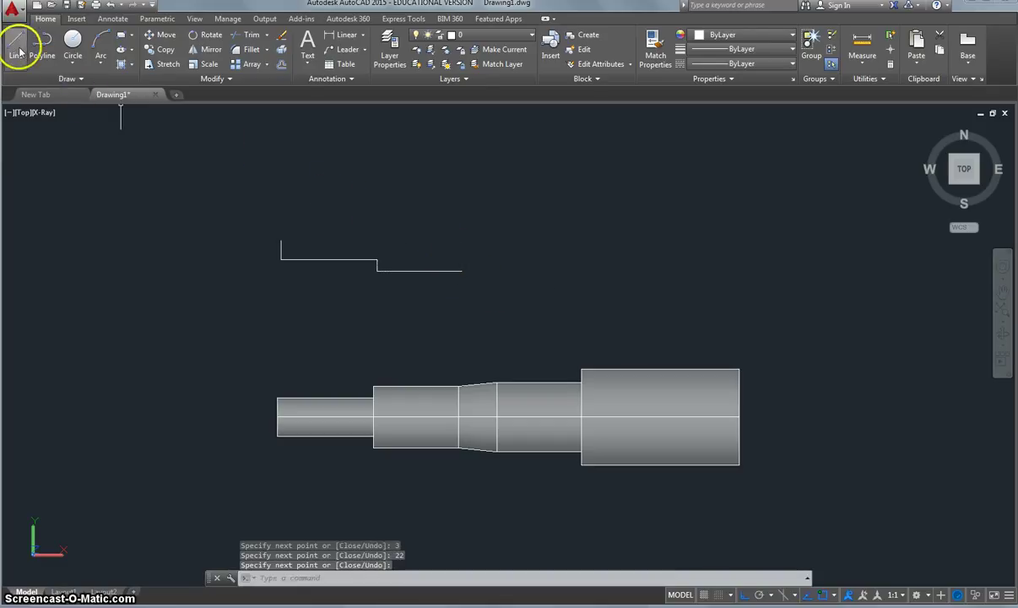
Draw a new line from the profile's top-left corner with segments 12, 12.5 and 4
click(15, 46)
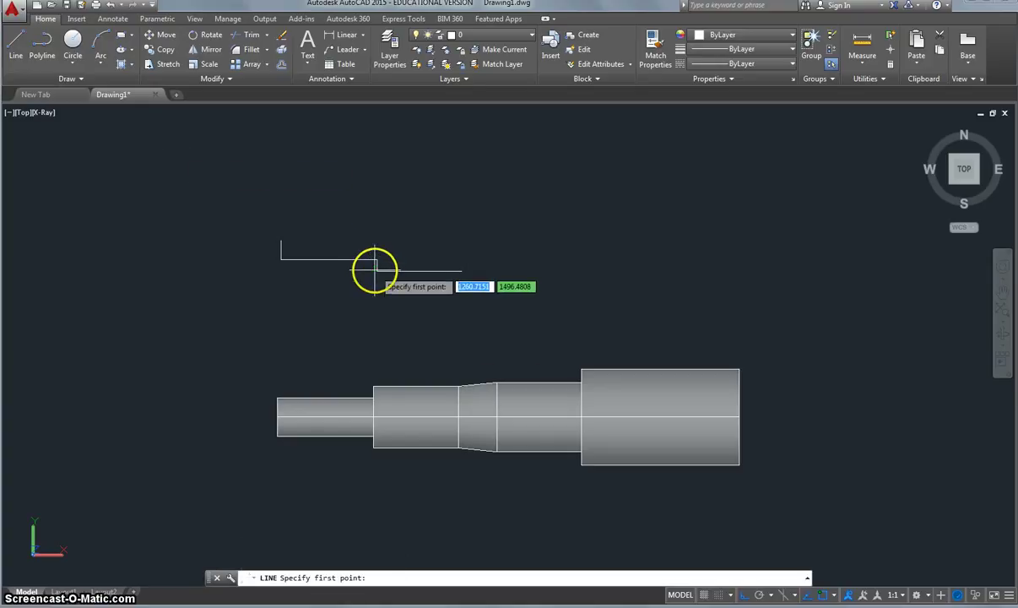
click(281, 240)
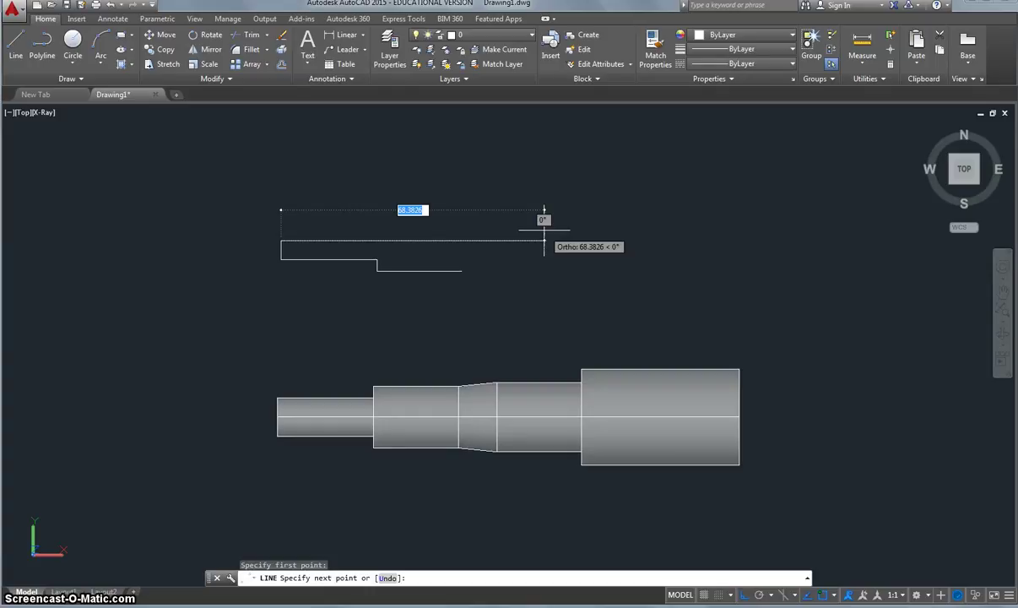
text(120)
key(Return)
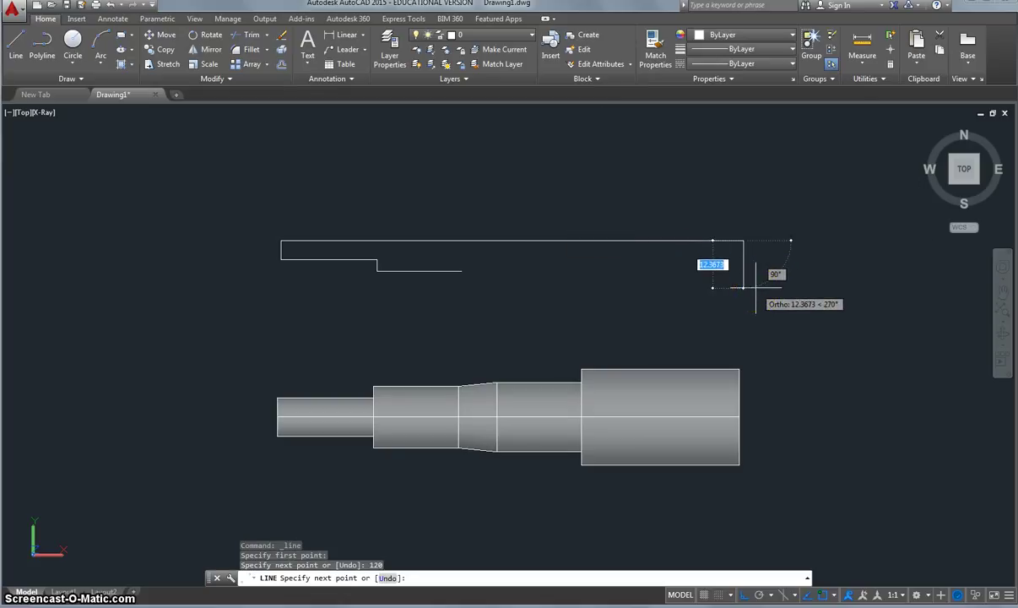
text(12)
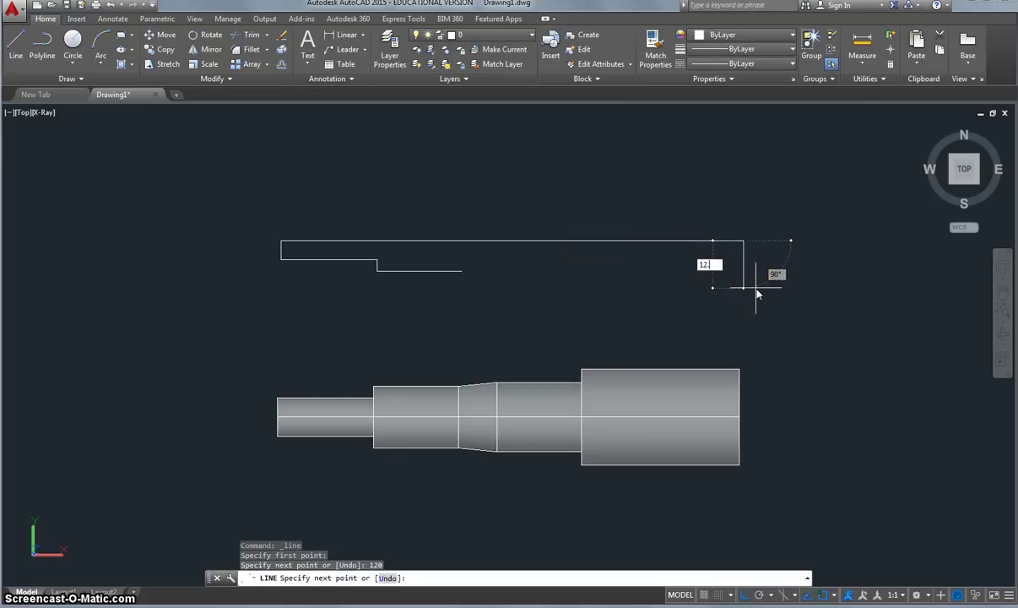
text(.5)
key(Return)
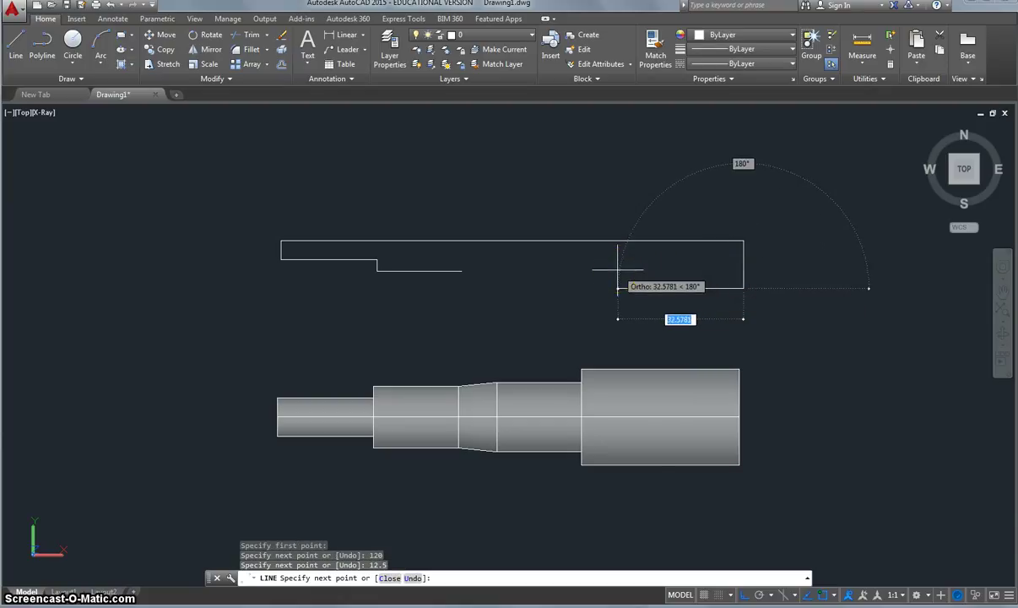
text(41)
key(Return)
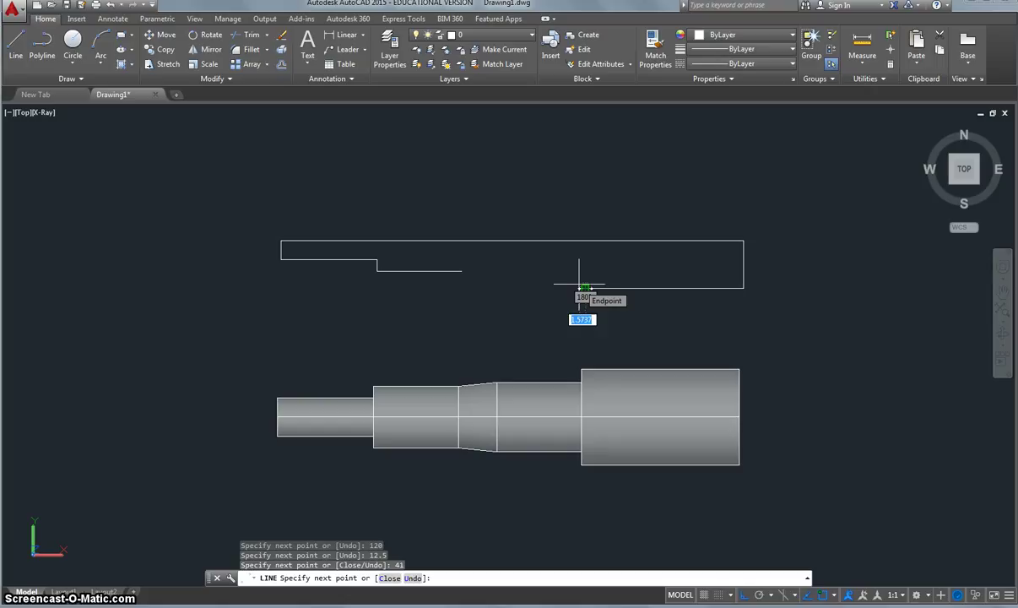
Add 3.5 and 22 unit segments from the step endpoint and close back to the earlier step
click(579, 288)
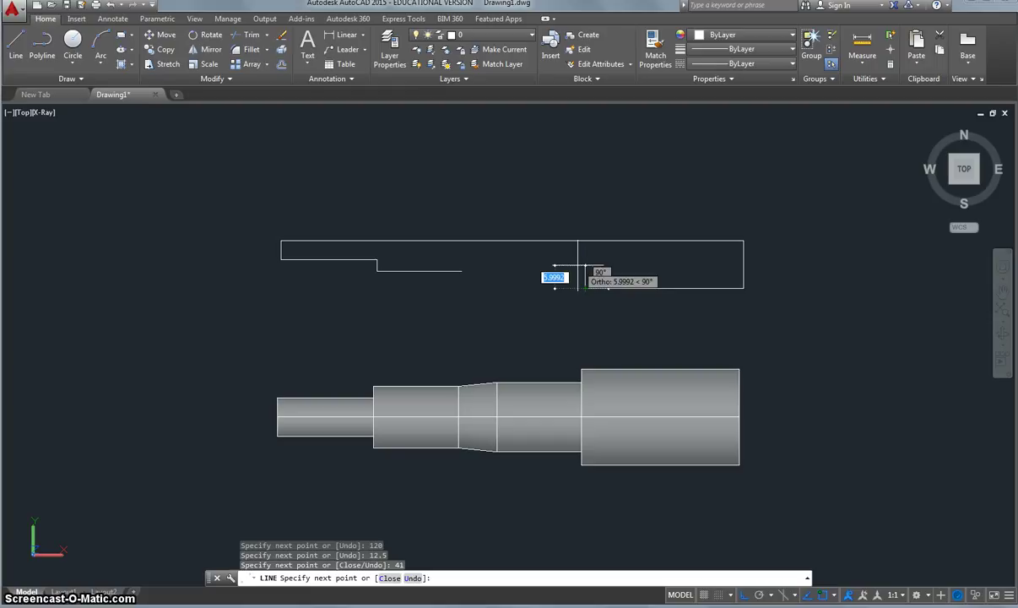
text(3)
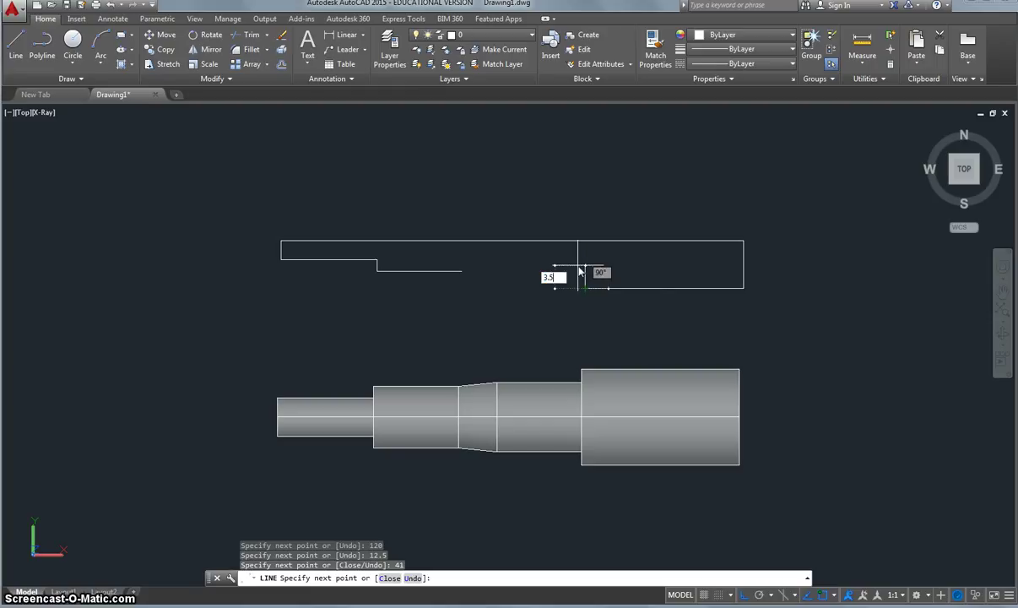
text(.5)
key(Return)
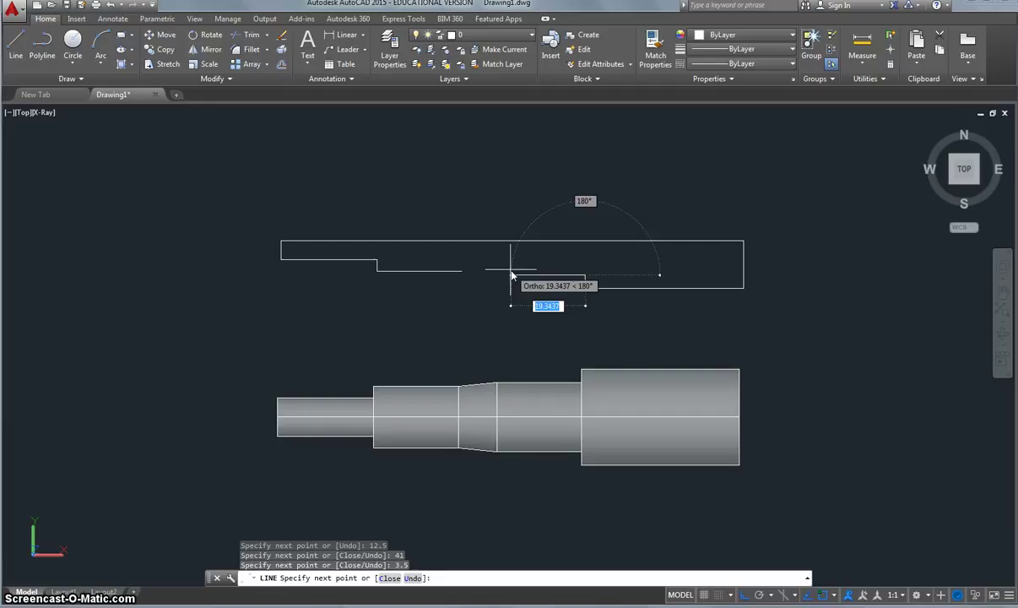
text(22)
key(Return)
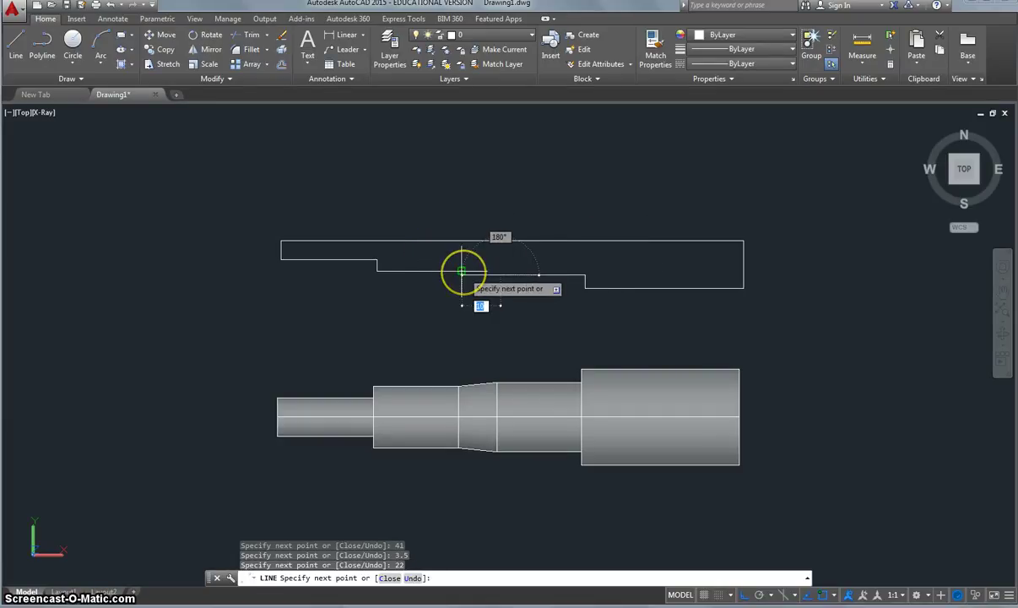
click(463, 271)
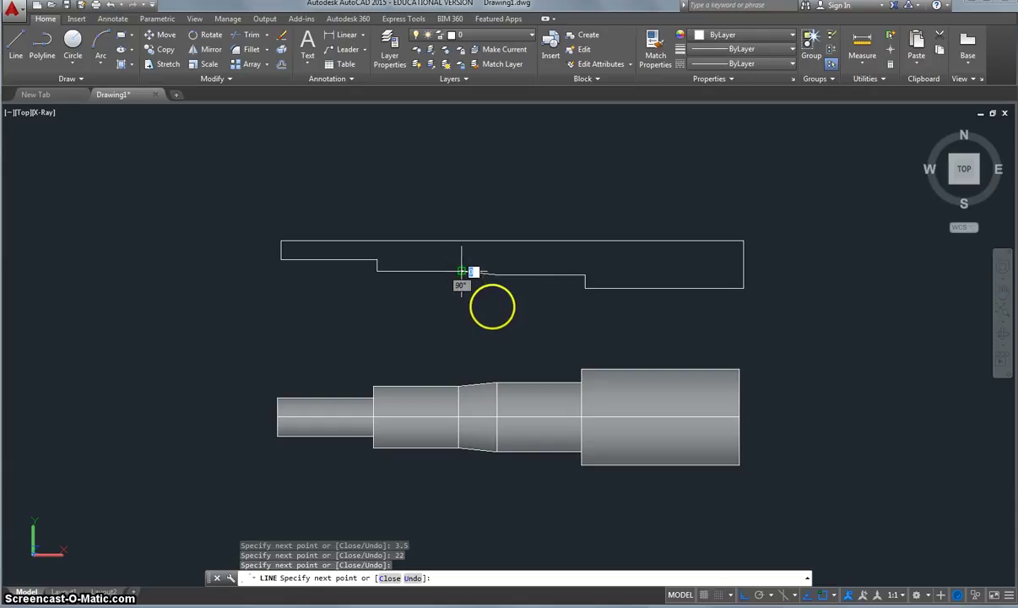
key(Return)
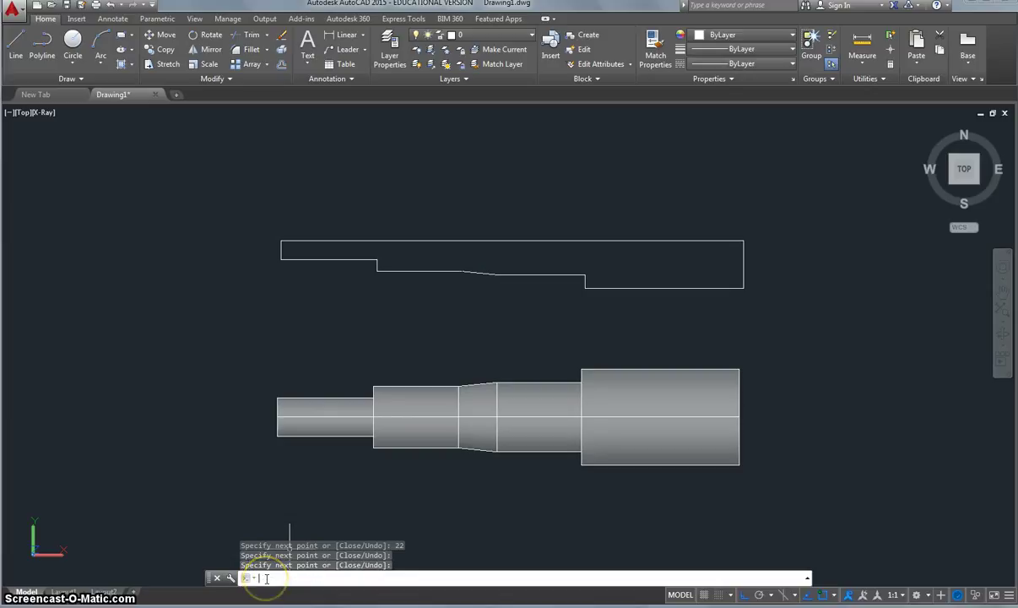
Join the nine outline lines into one polyline and tilt the view into 3D
key(Return)
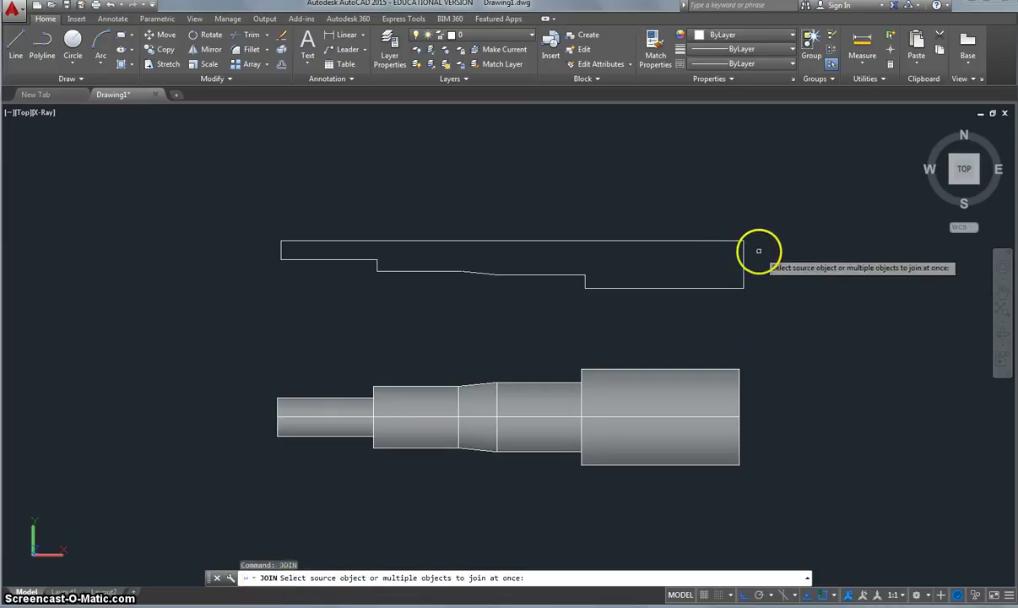
click(759, 246)
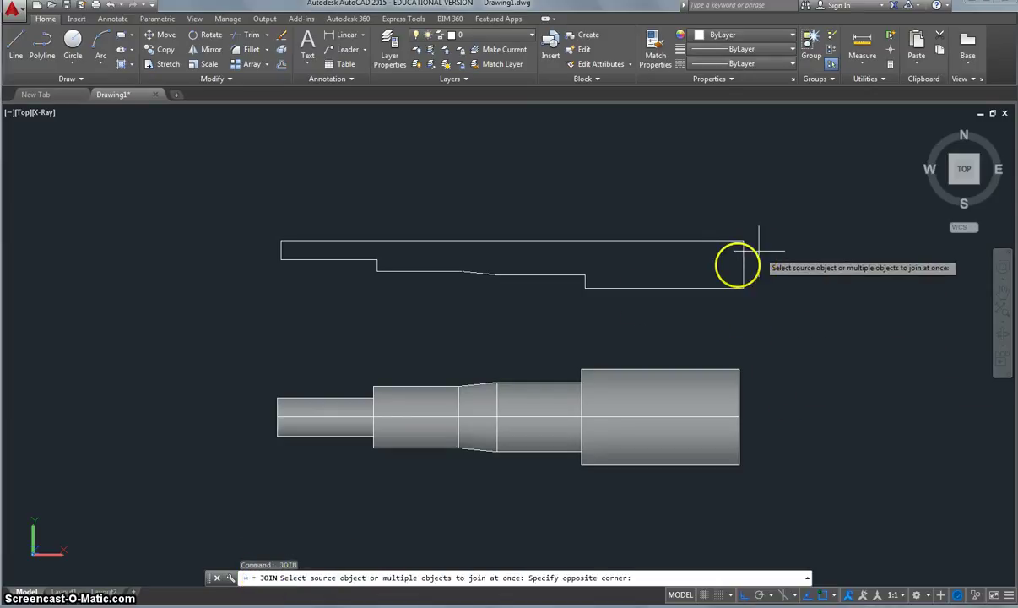
click(253, 287)
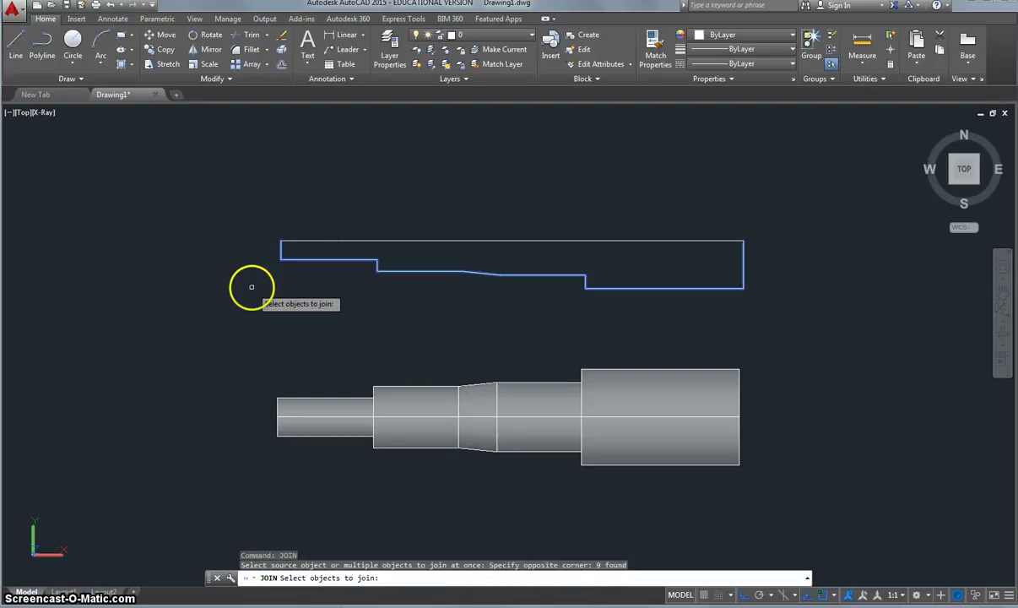
key(Return)
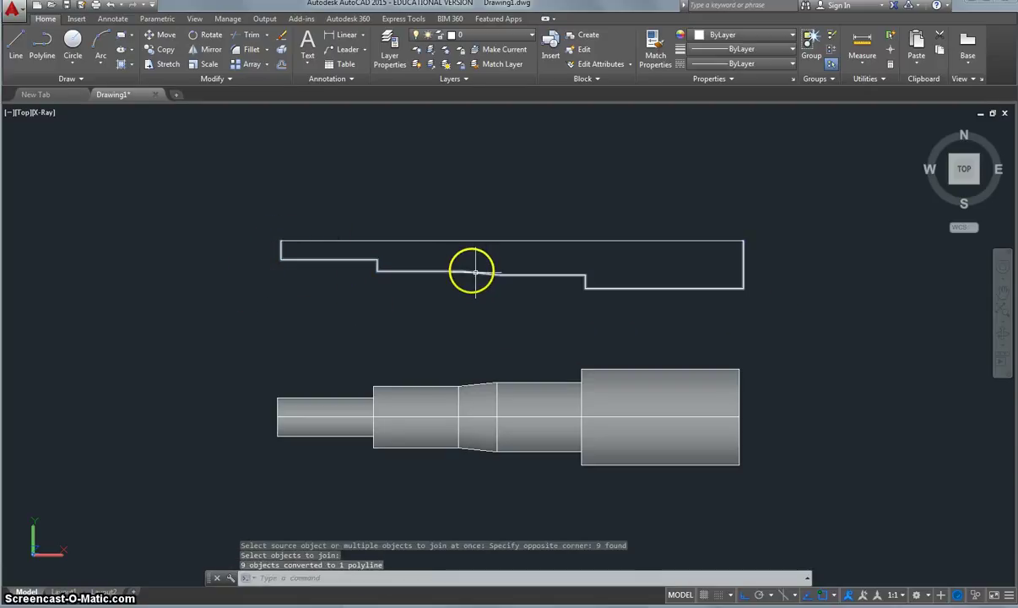
click(1002, 335)
drag(839, 344, 857, 291)
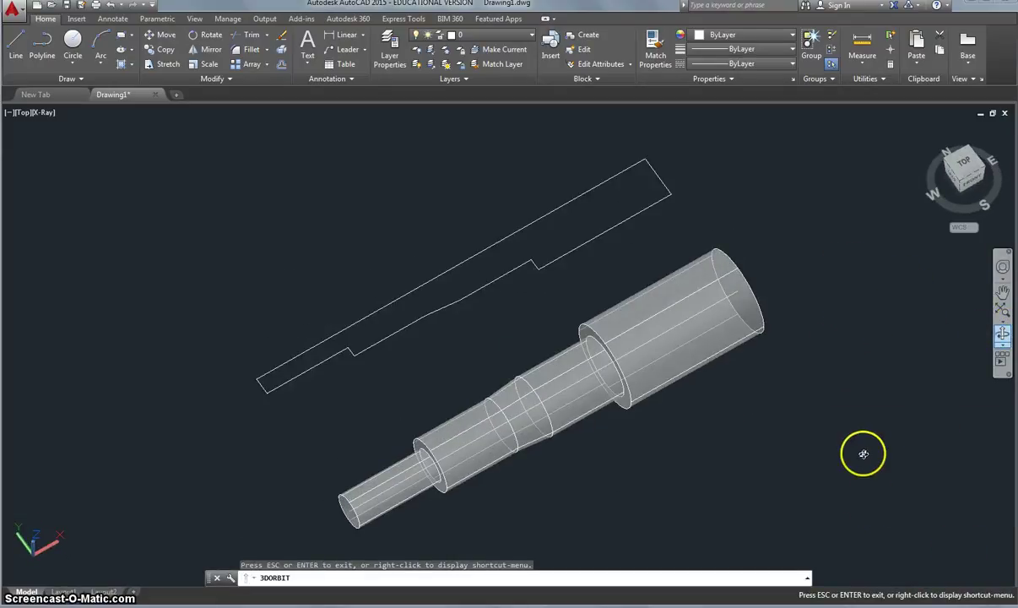
Switch to the 3D Modeling workspace and show the Solid ribbon tab
key(Escape)
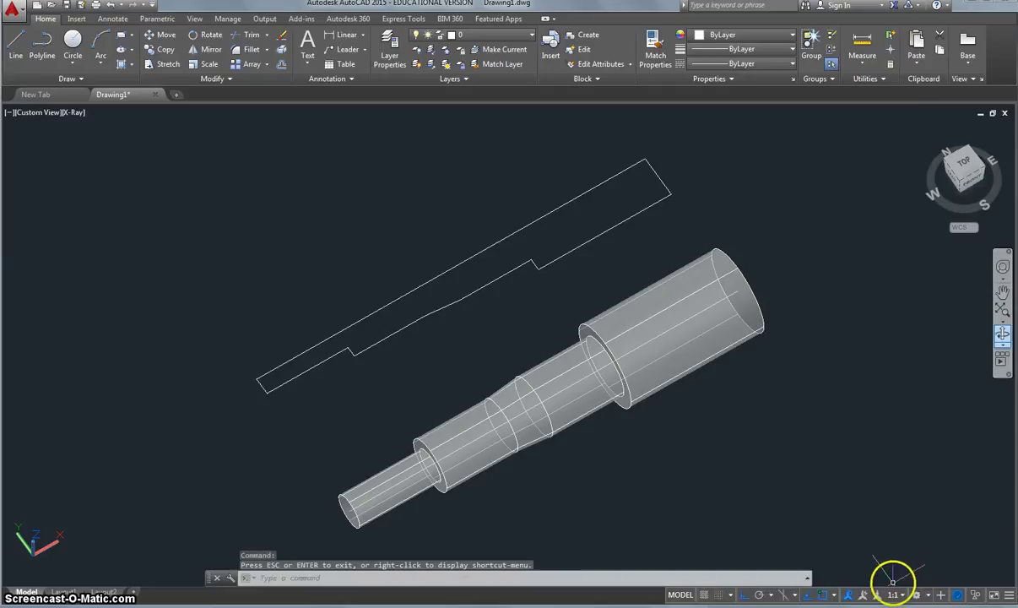
click(916, 596)
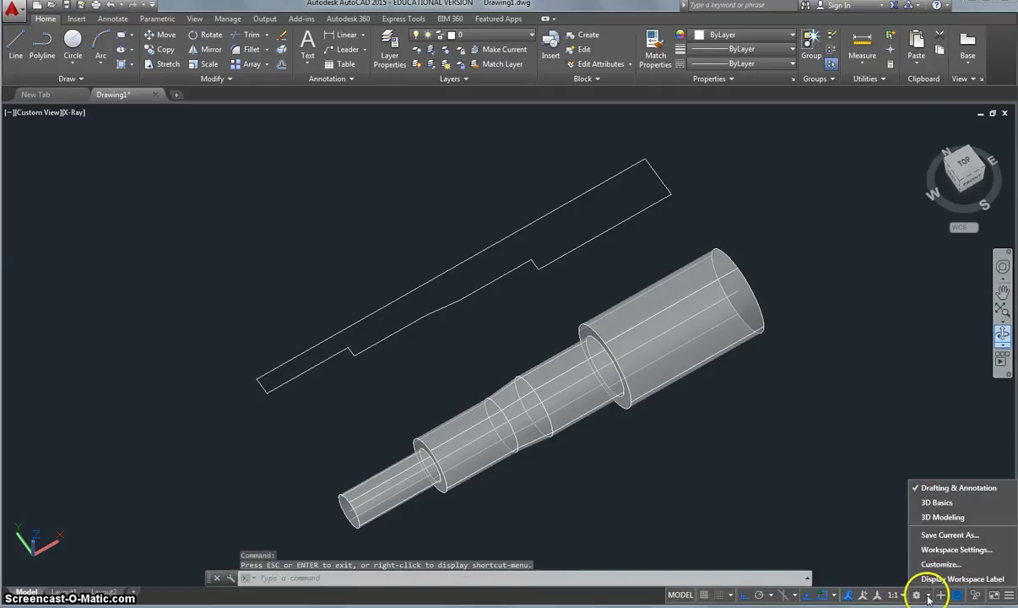
click(933, 516)
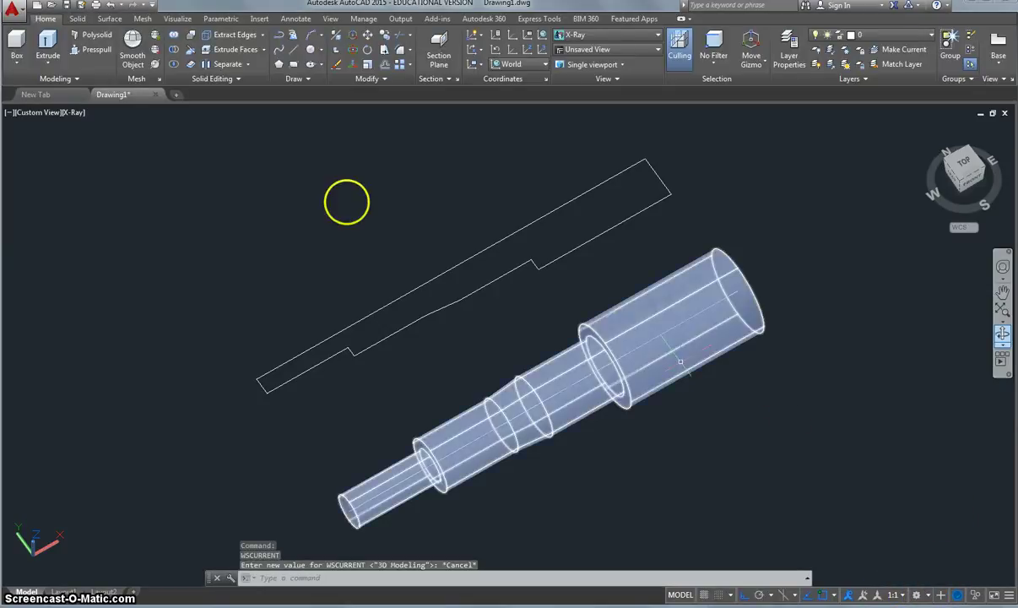
click(77, 19)
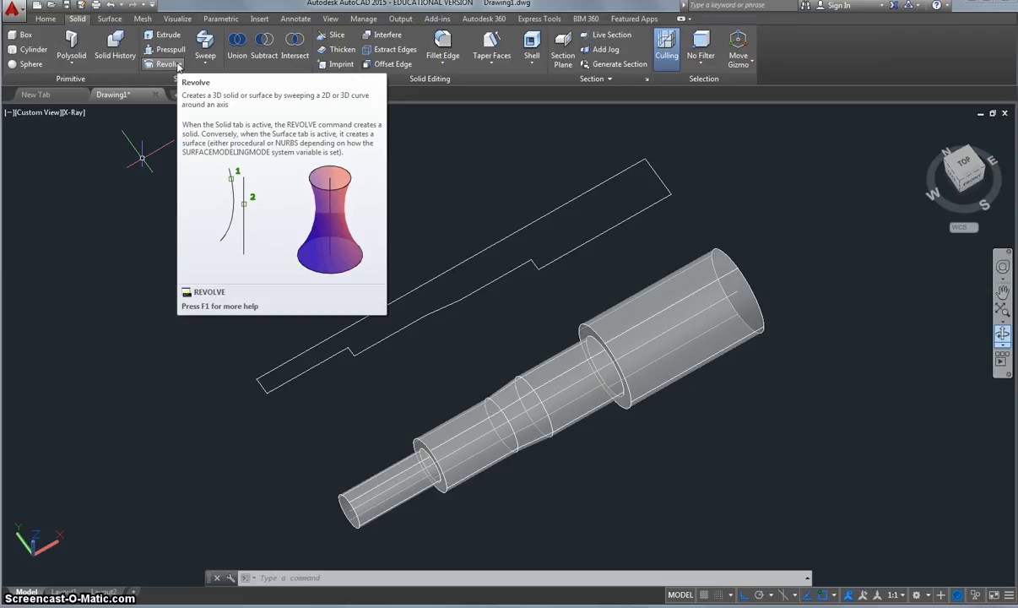
Revolve the closed profile 360° about its top edge, then select the new solid to check it
click(168, 64)
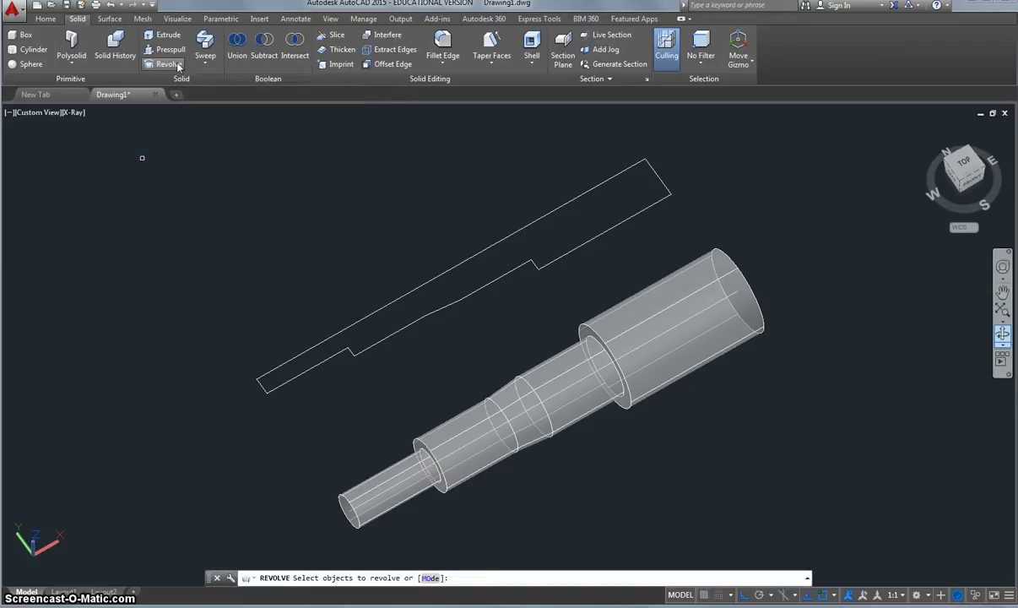
click(420, 318)
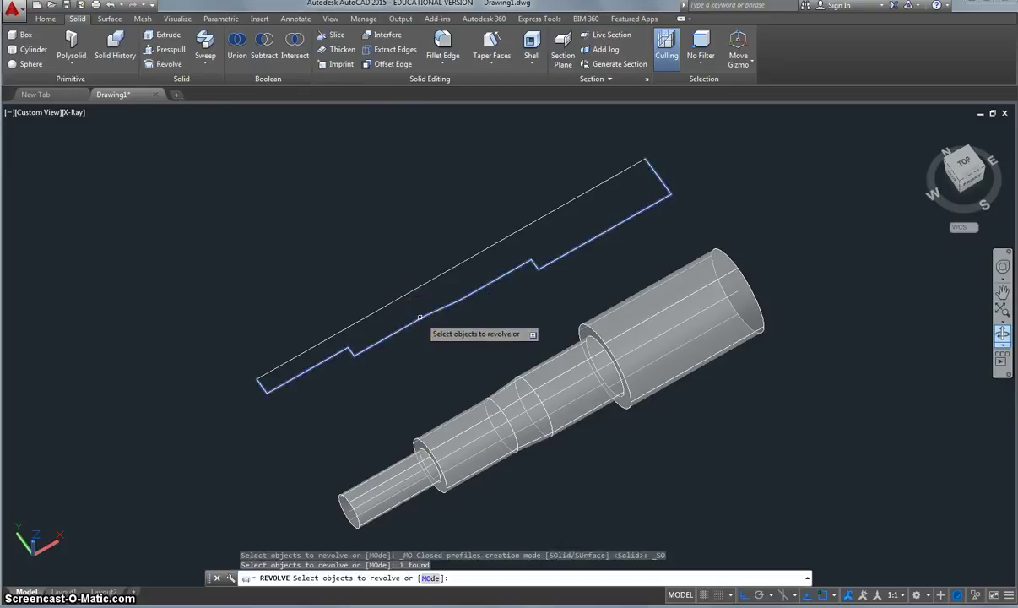
key(Return)
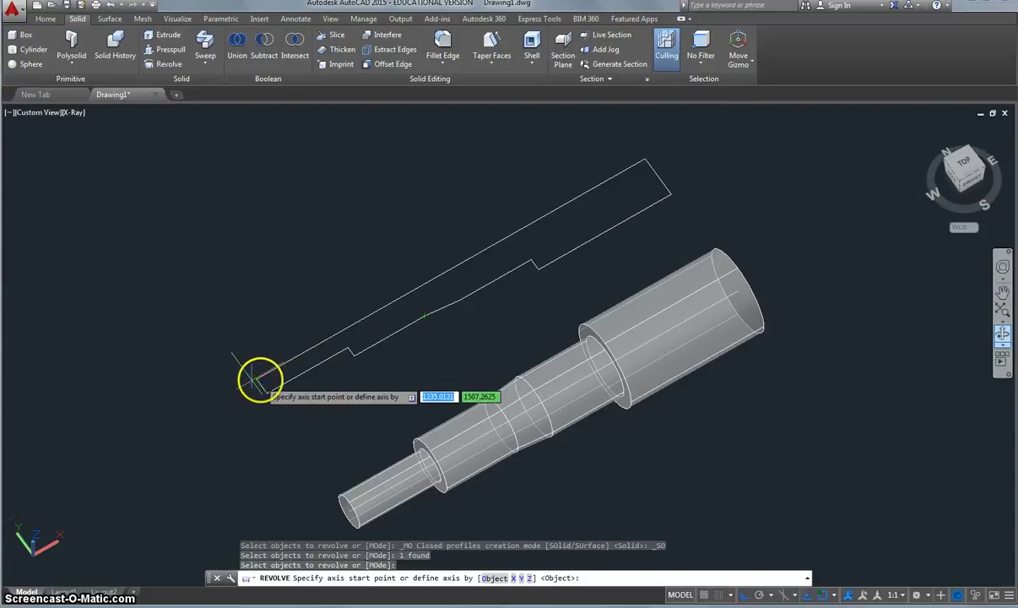
click(257, 380)
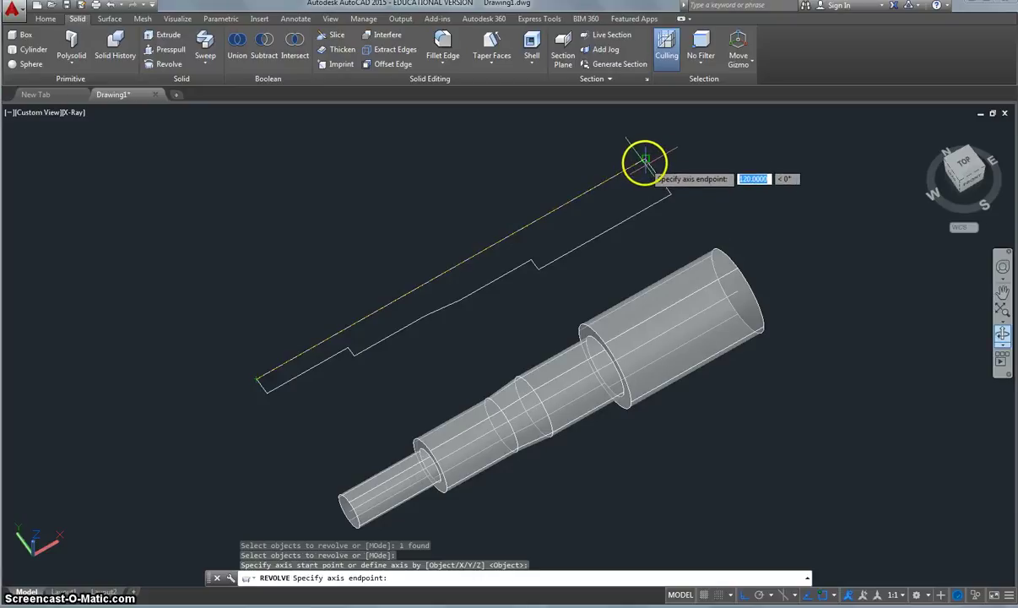
click(645, 161)
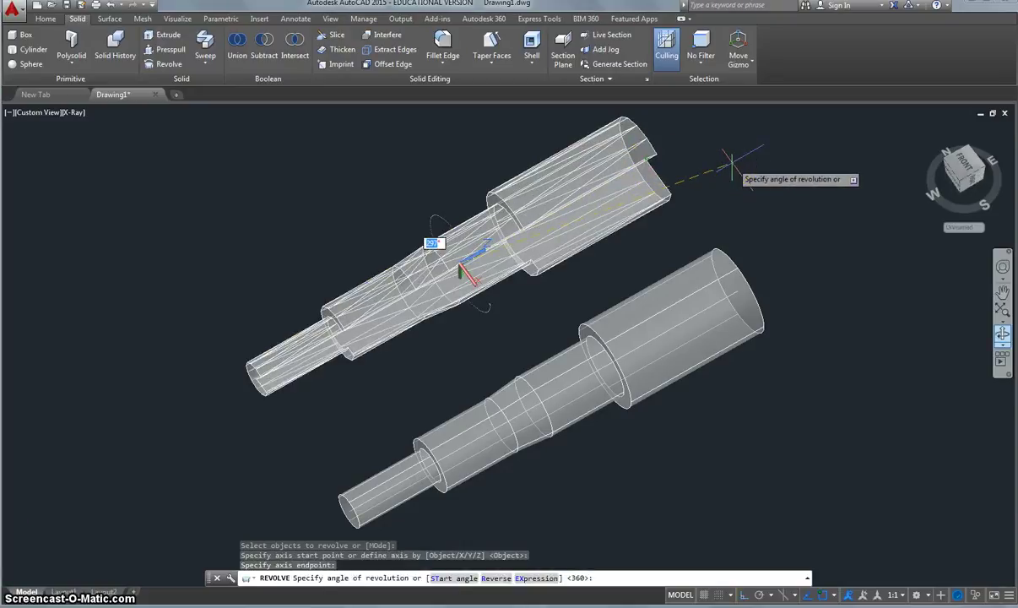
key(Return)
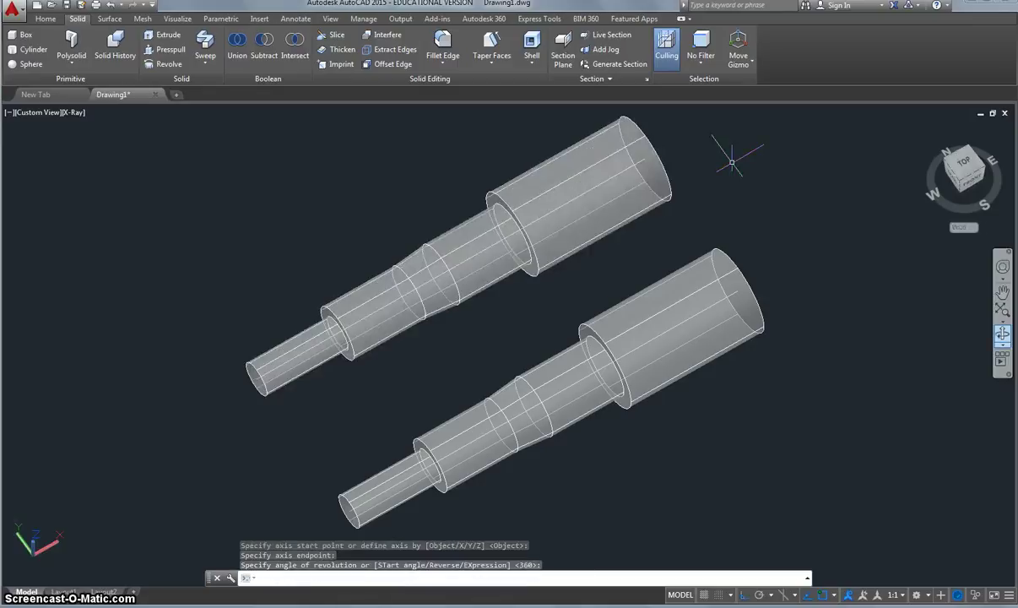
click(620, 197)
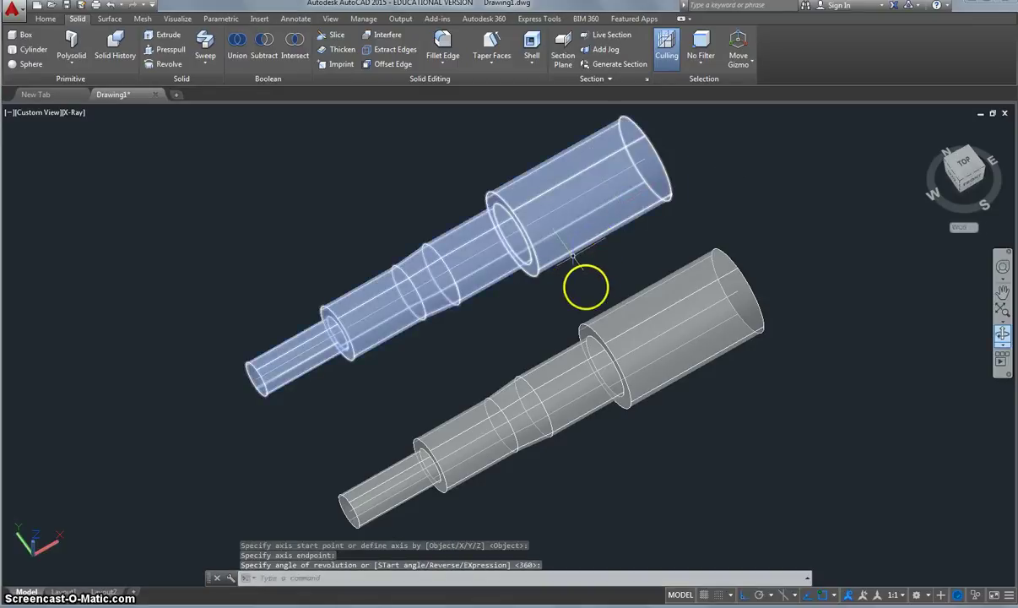
key(Escape)
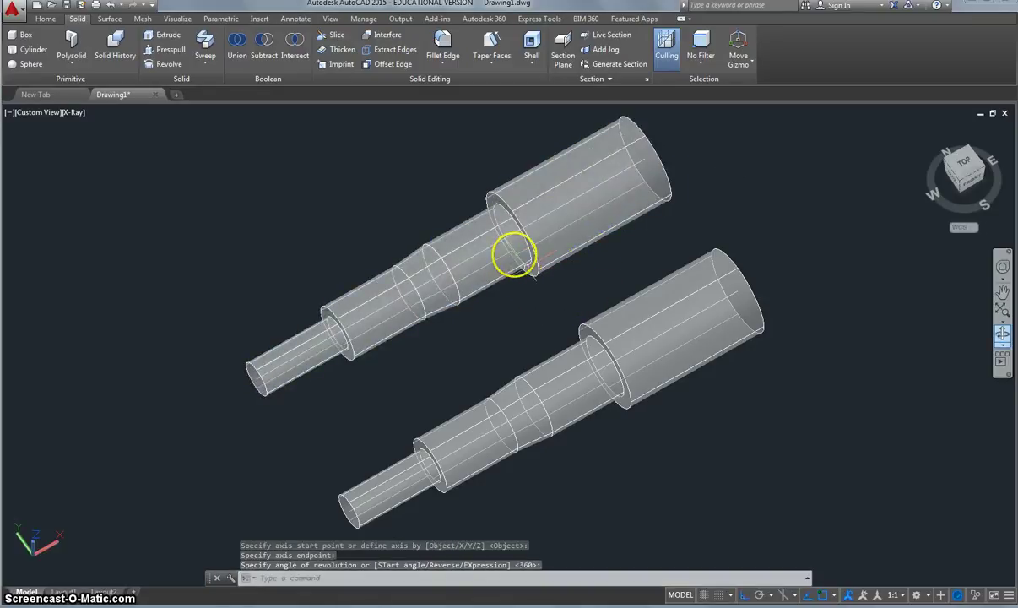